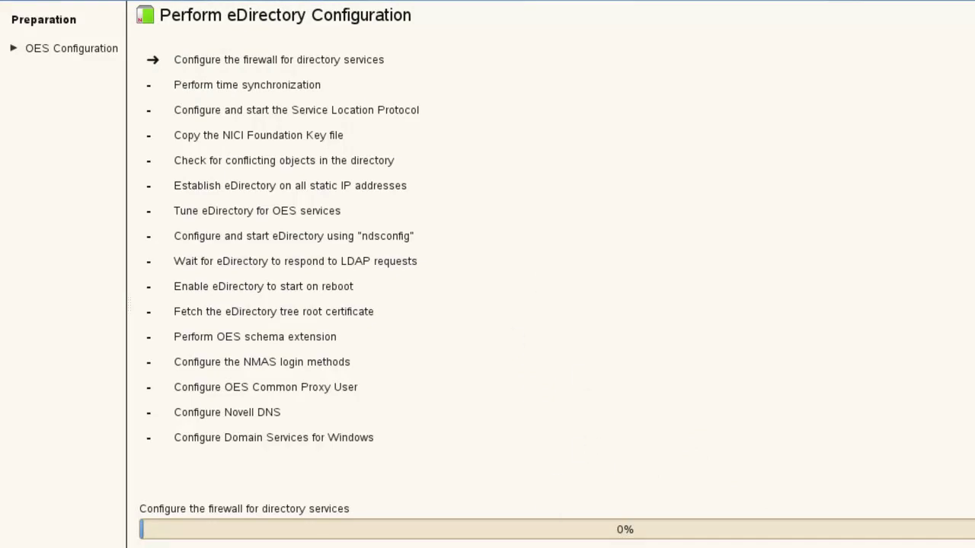
Step: Follow the YaST2 y2log and the eDirectory ndsd.log live in two terminal tabs
key("alt+Tab")
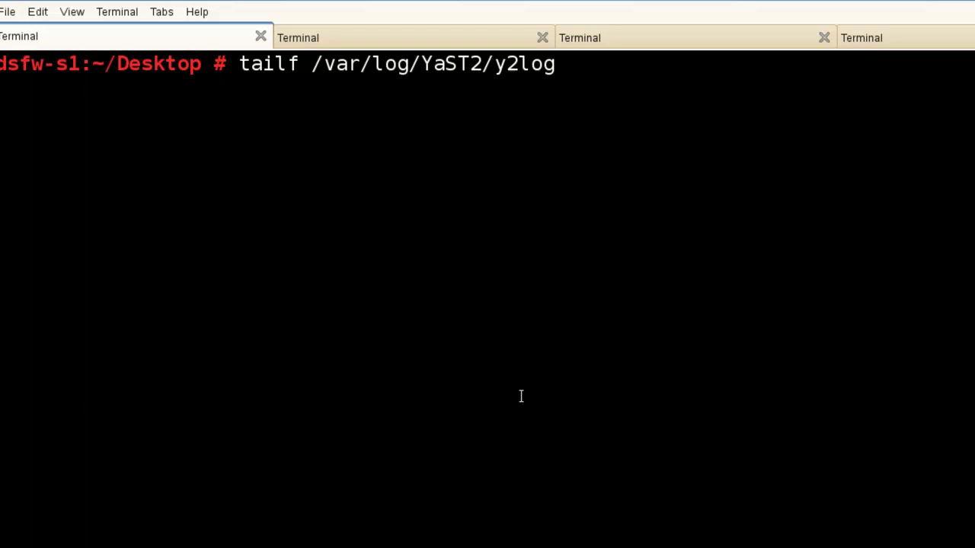
key("Return")
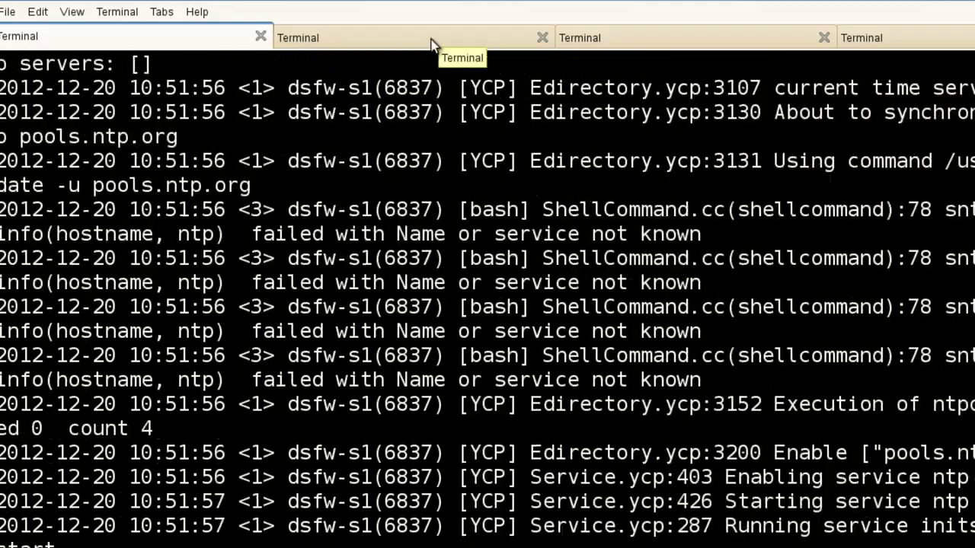
left_click(431, 42)
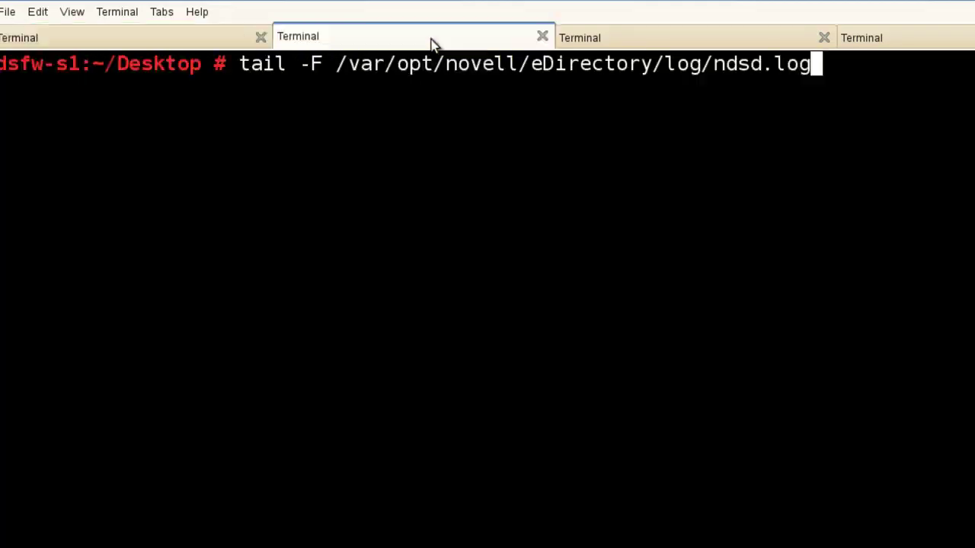
key("Return")
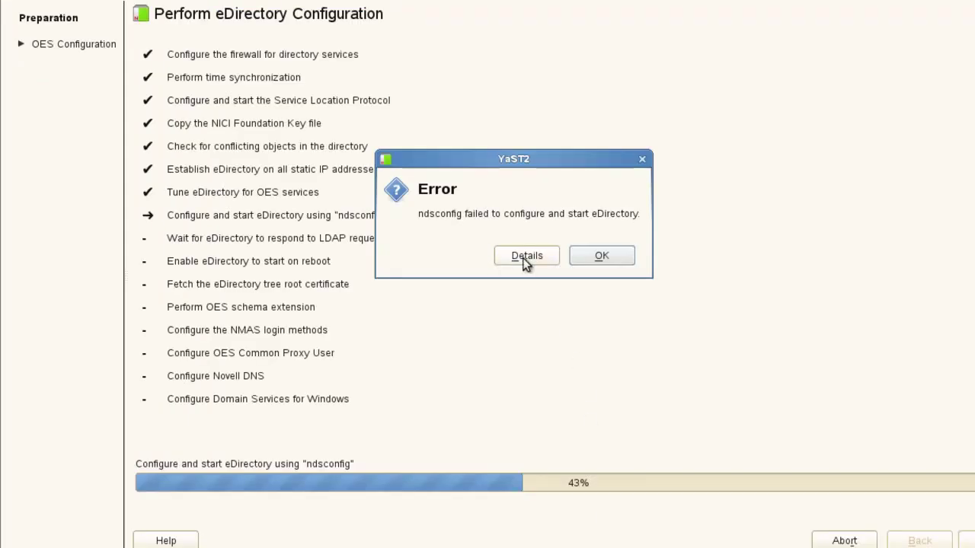
Step: Show the full ndsconfig error output down to the SAS service err=-603 and return value 74
left_click(525, 257)
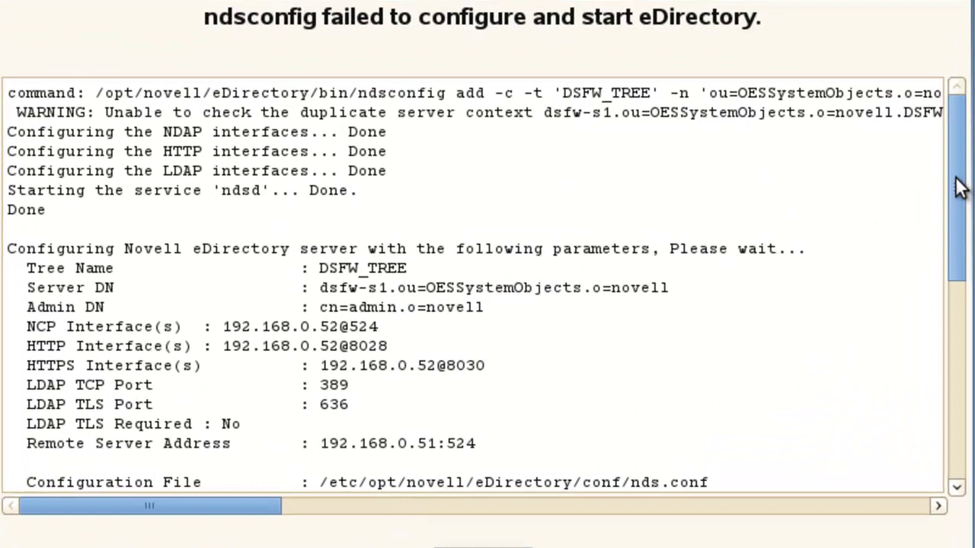
left_click_drag(959, 187, 944, 450)
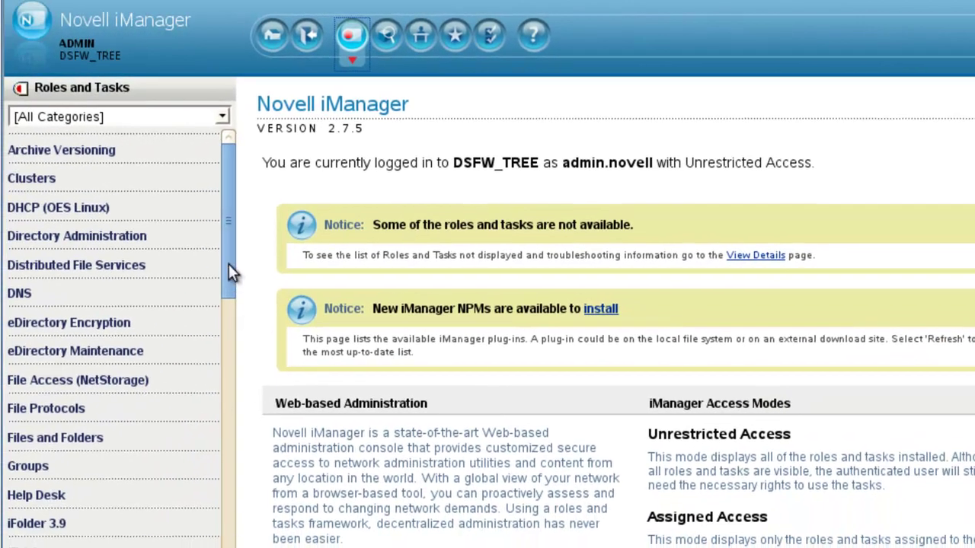
Step: Open Configure Certificate Authority under Novell Certificate Server to view the DSFW_TREE CA settings
left_click_drag(228, 265, 223, 390)
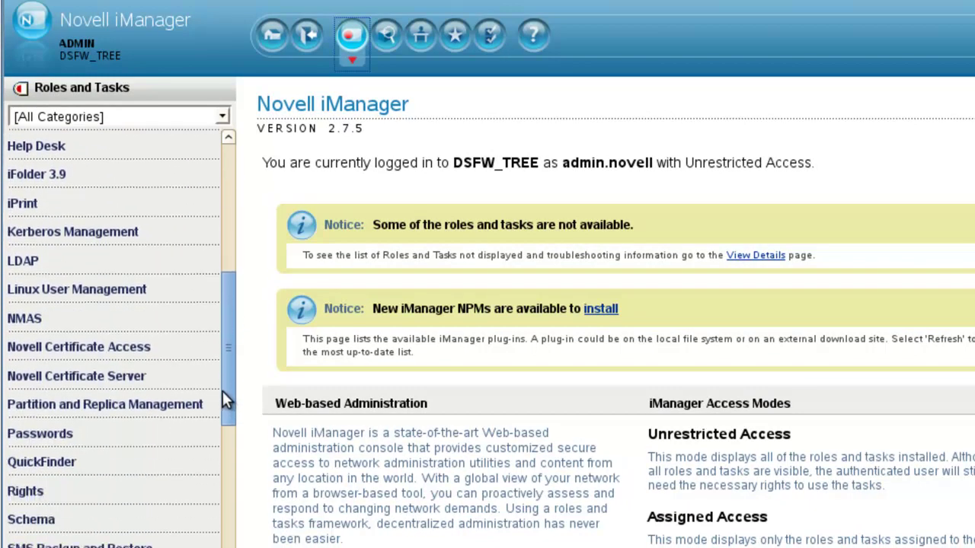
left_click(127, 383)
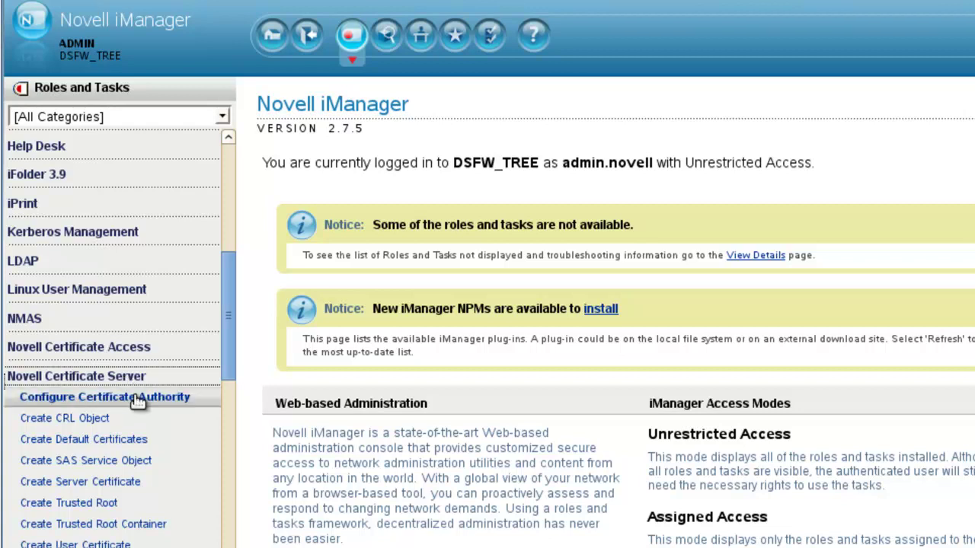
left_click(136, 402)
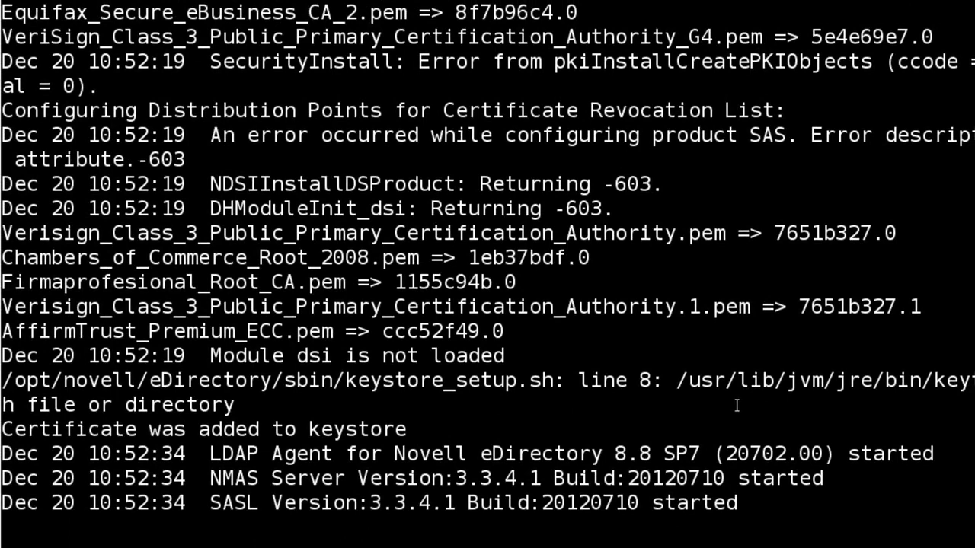
scroll(731, 403, "up", 1)
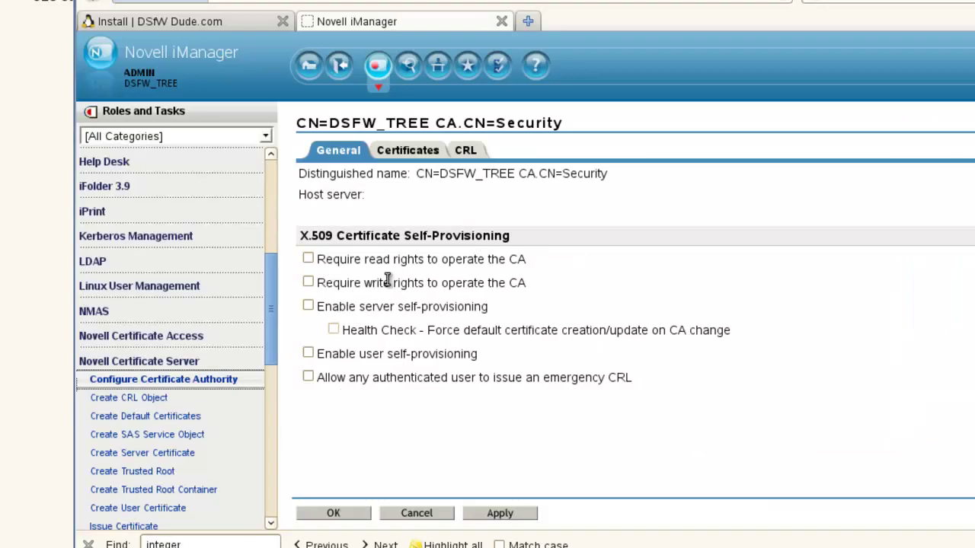
Step: Select the DSFW_TREE CA object in the Security container and delete it
left_click(409, 66)
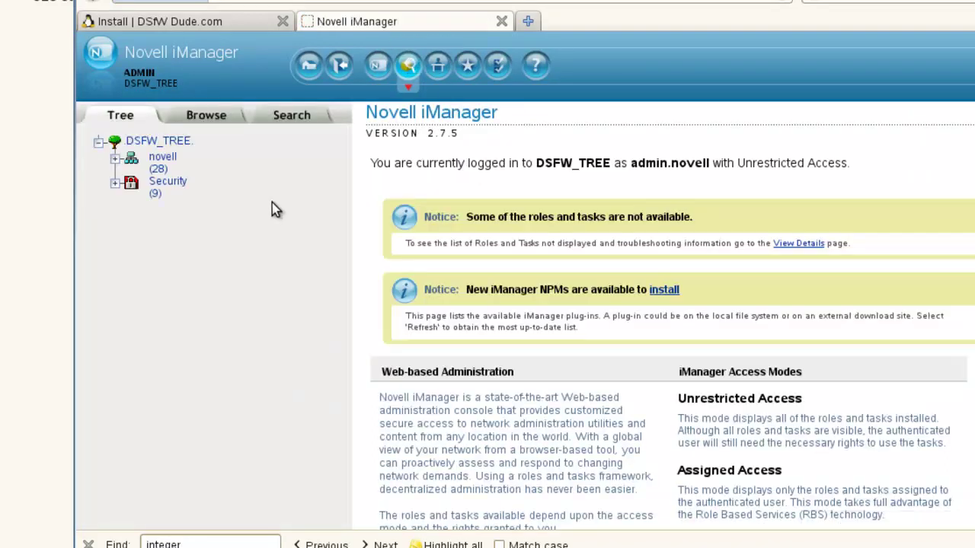
left_click(137, 189)
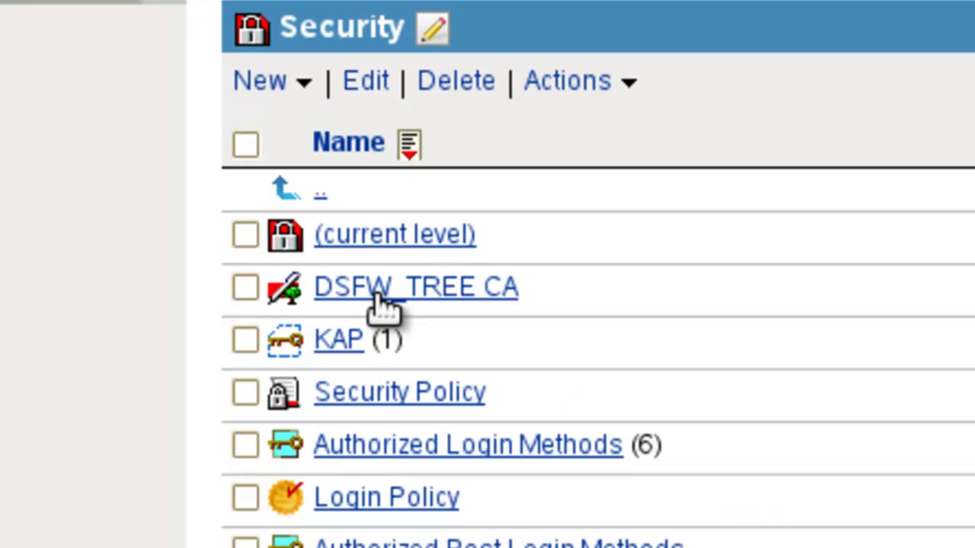
left_click(244, 290)
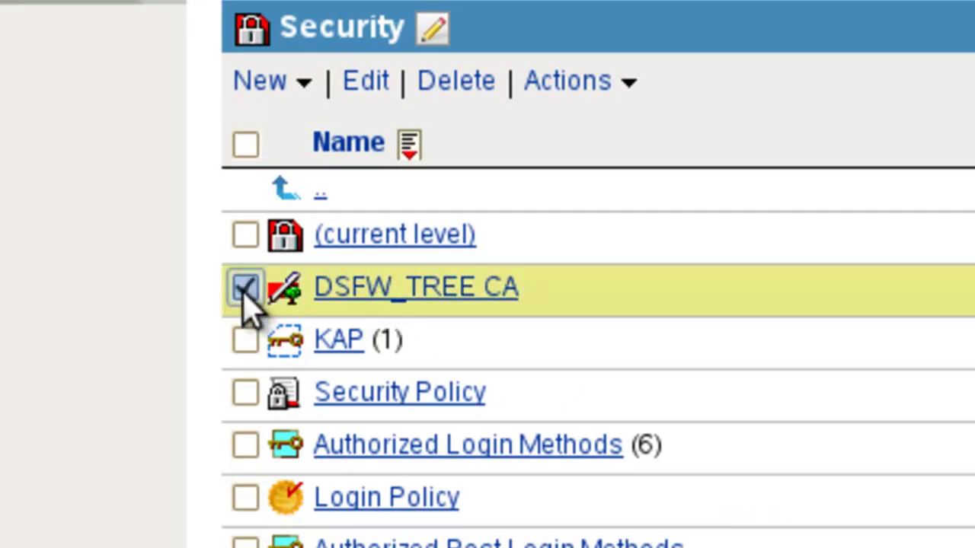
left_click(460, 83)
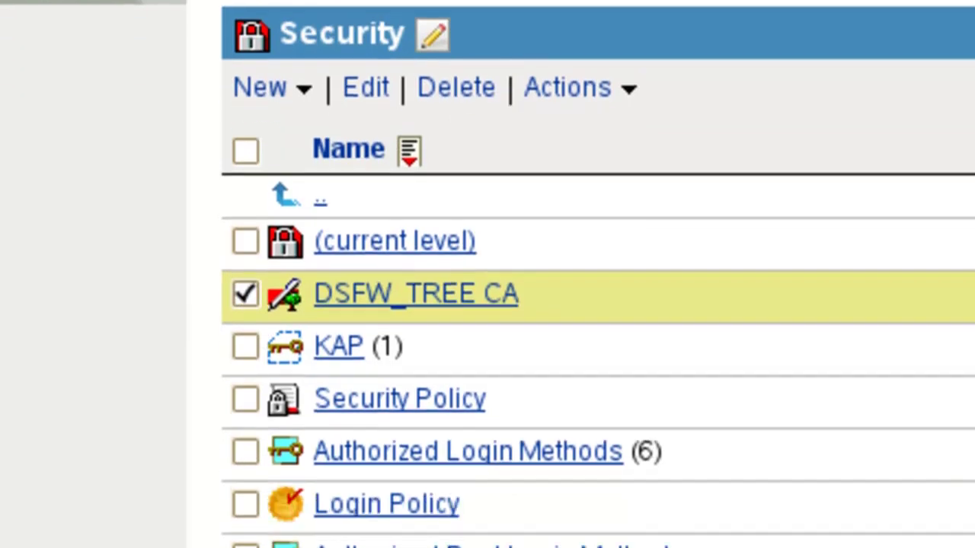
left_click(446, 90)
left_click(457, 99)
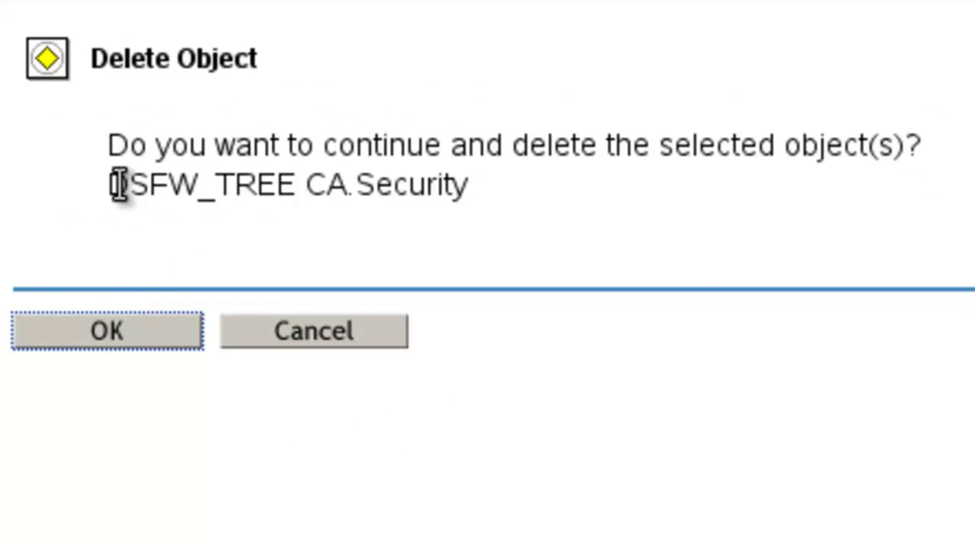
left_click_drag(111, 184, 351, 172)
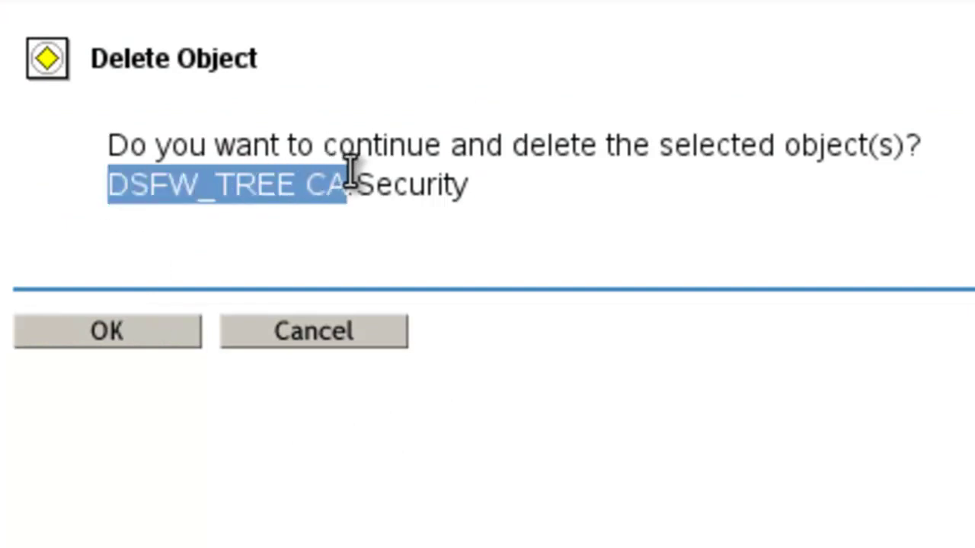
left_click(112, 327)
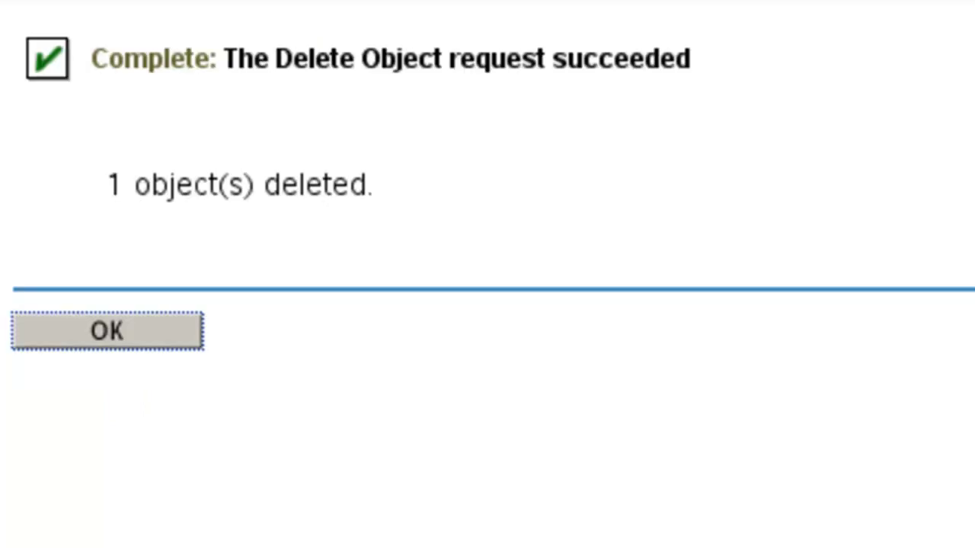
Step: Return to the Security container, then list the Novell Certificate Server tasks in Roles and Tasks
left_click(133, 335)
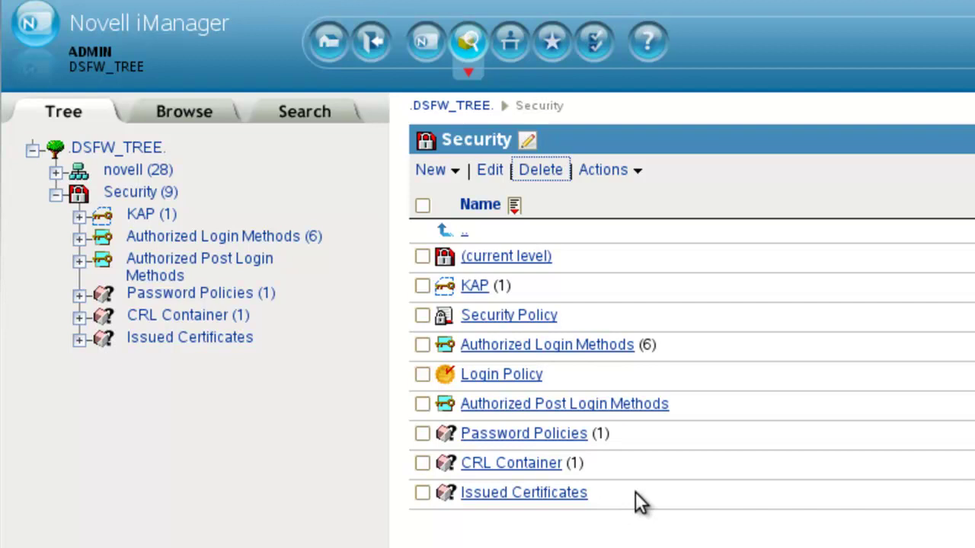
left_click(428, 45)
left_click_drag(272, 283, 272, 482)
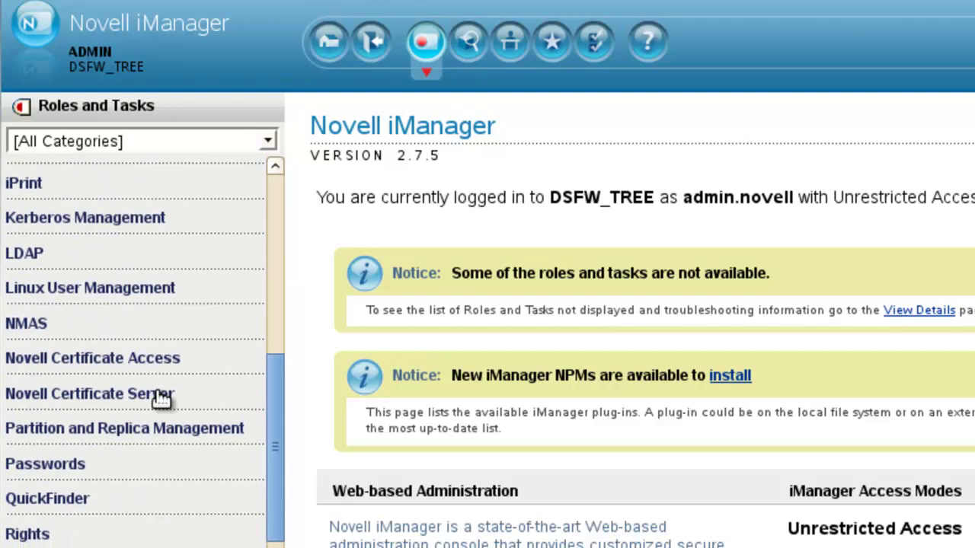
left_click(162, 396)
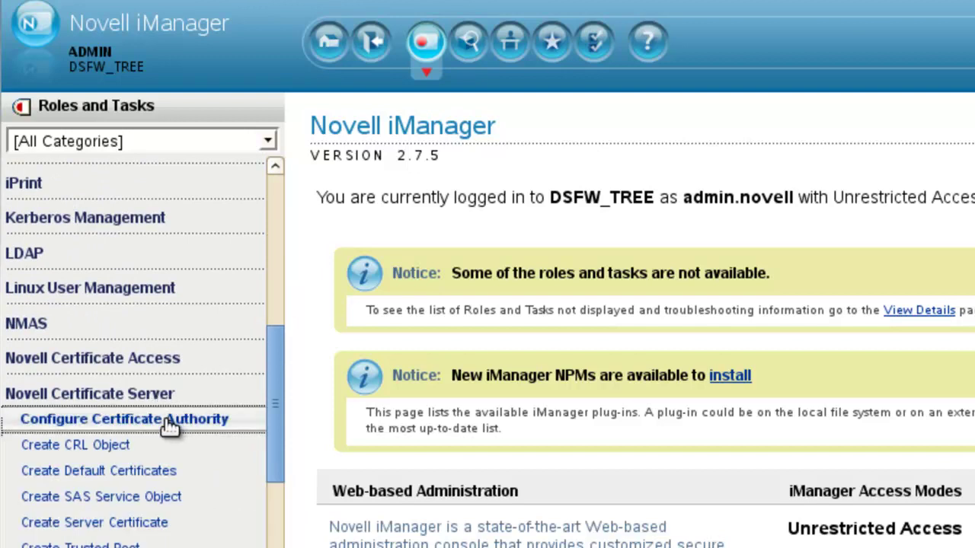
Step: Launch the Configure Organizational Certificate Authority wizard
left_click(168, 420)
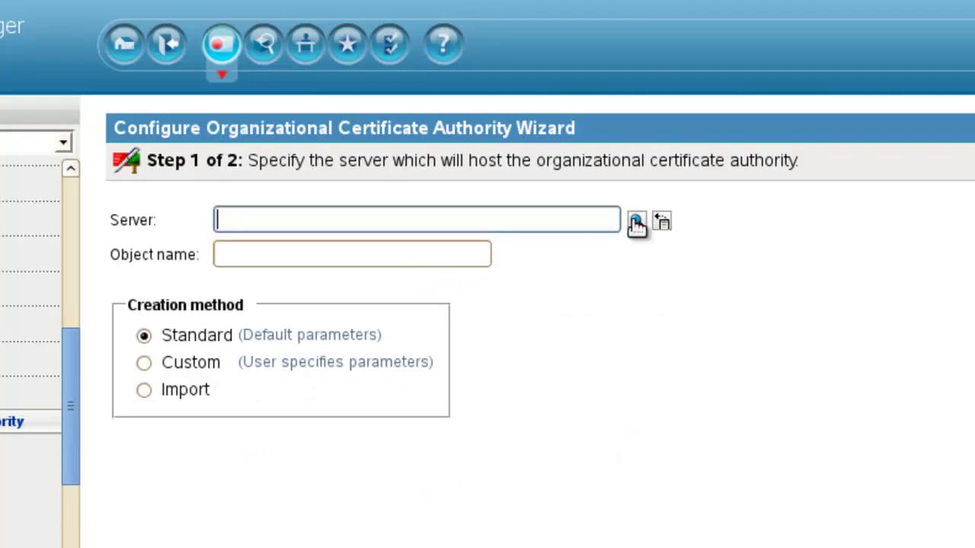
Step: Host the new CA on eDir.servers.novell, name it 'DSFW_TREE CA', keep Standard, and continue
left_click(636, 219)
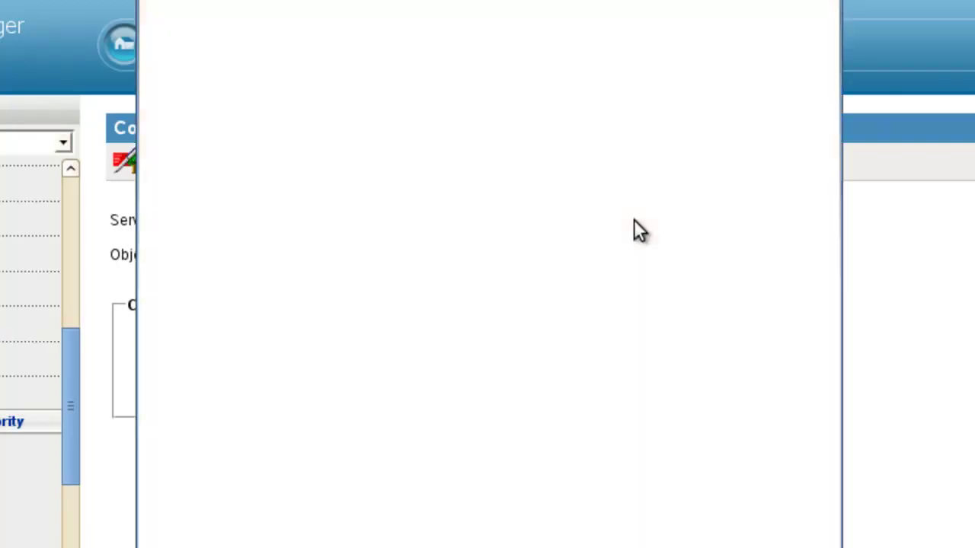
left_click(460, 31)
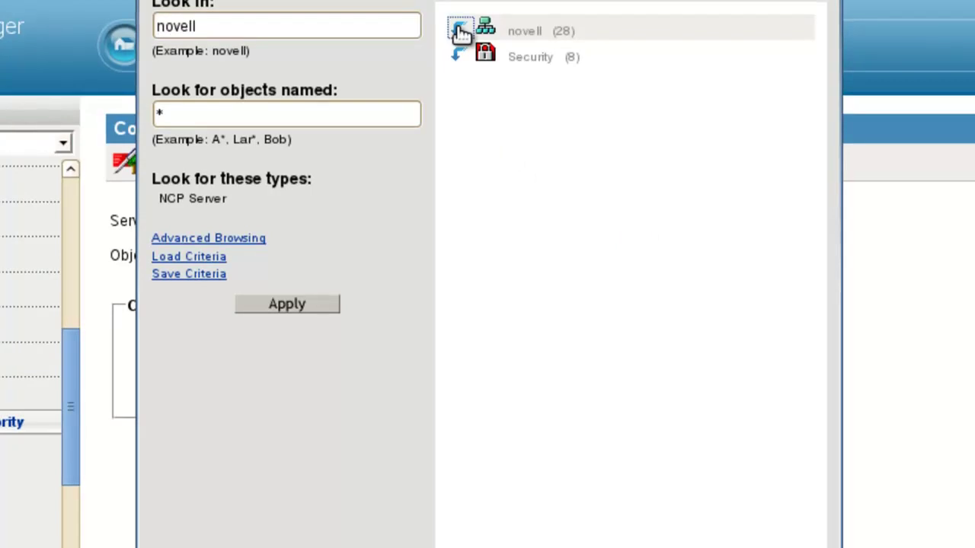
left_click(461, 242)
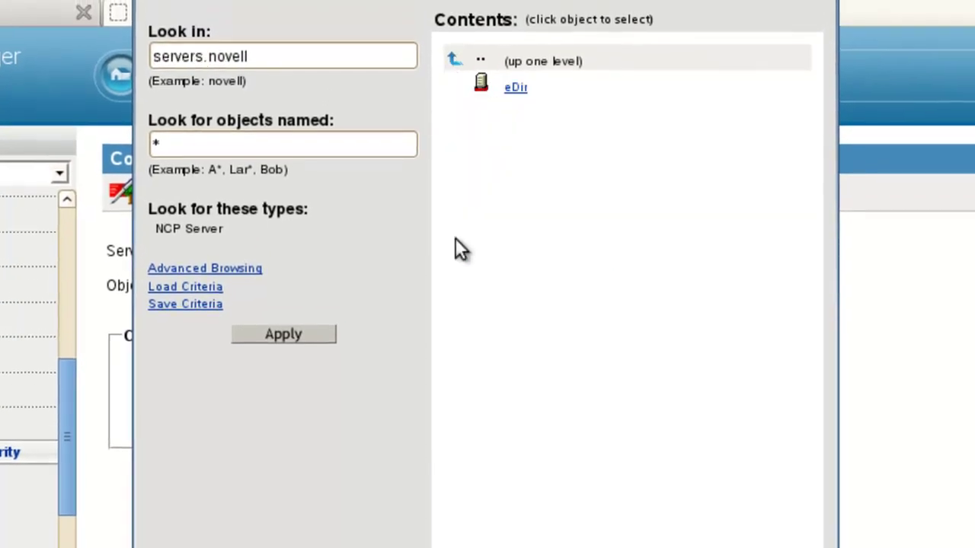
left_click(516, 89)
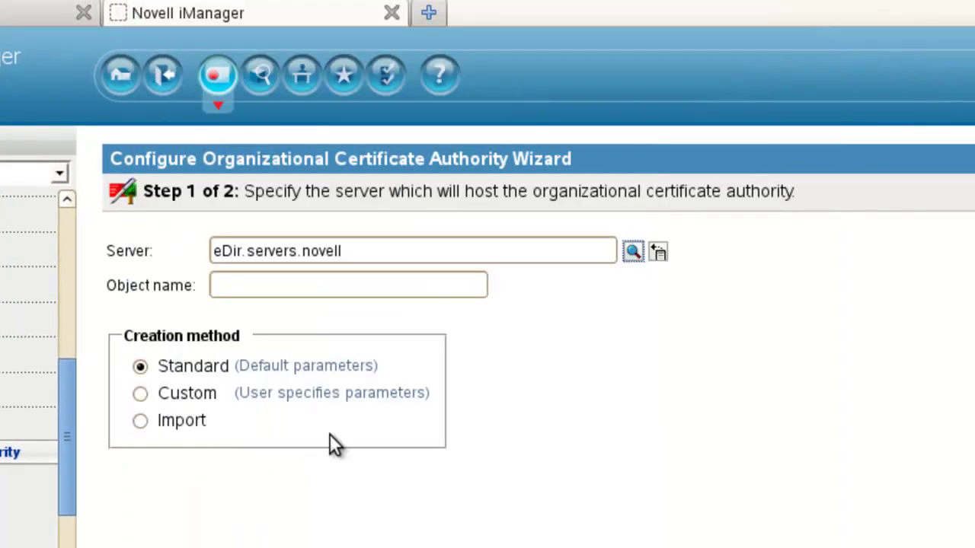
left_click(311, 286)
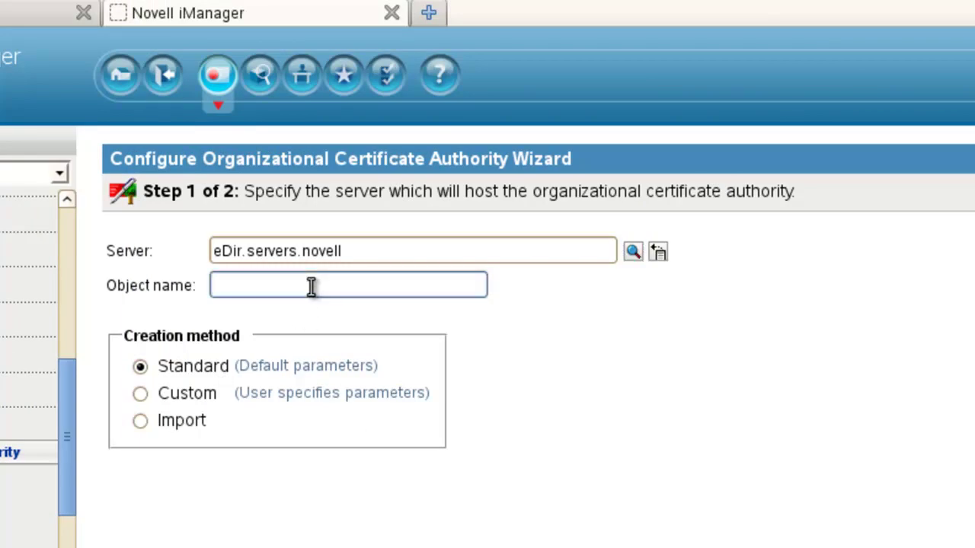
type("DSFW_TREE CA")
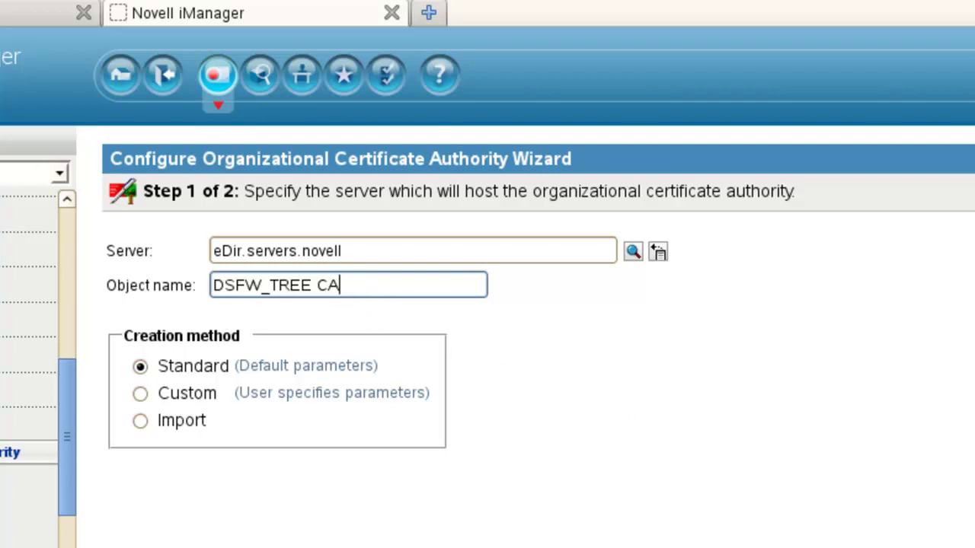
key("Return")
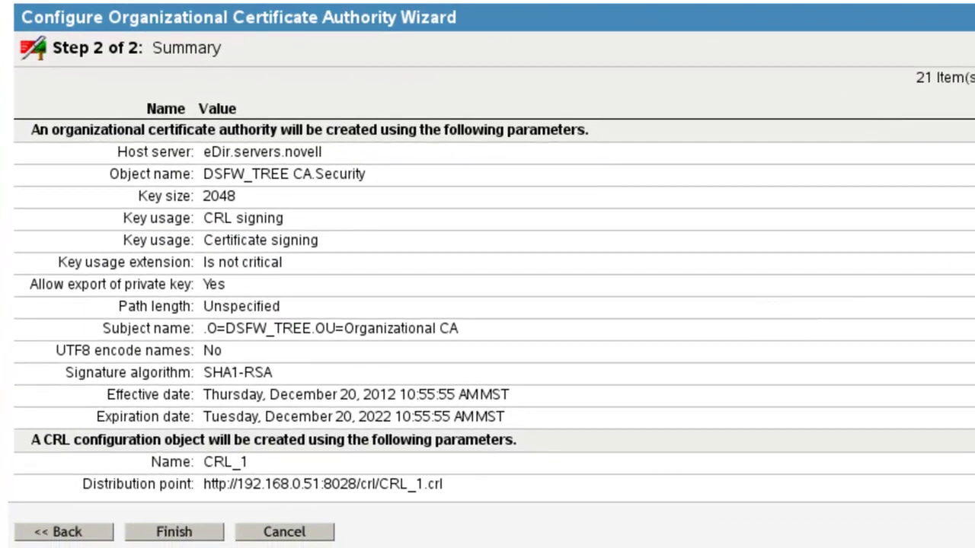
Step: Review the Step 2 summary and finish creating DSFW_TREE CA
scroll(971, 366, "down", 3)
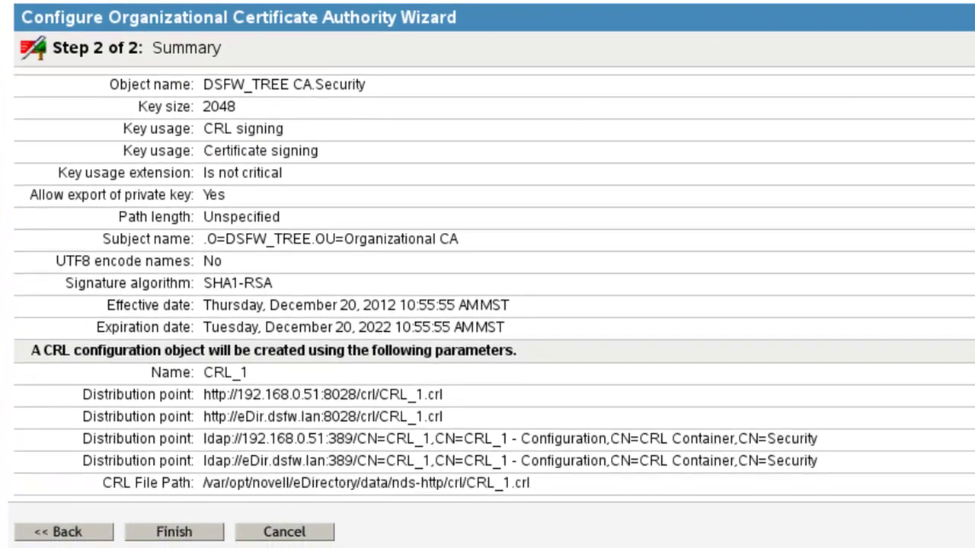
left_click(185, 533)
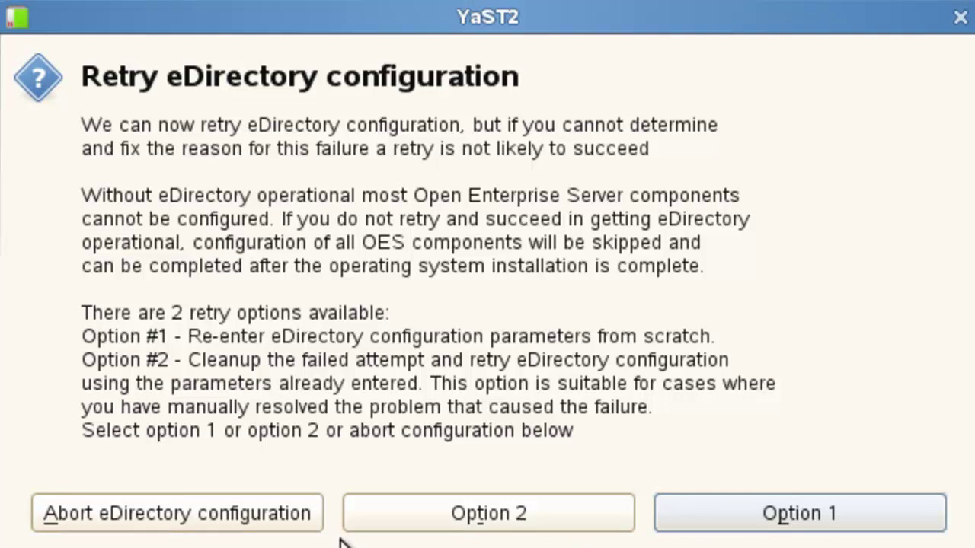
Step: Choose Option 2 to clean up and retry eDirectory configuration with the existing parameters
left_click(456, 513)
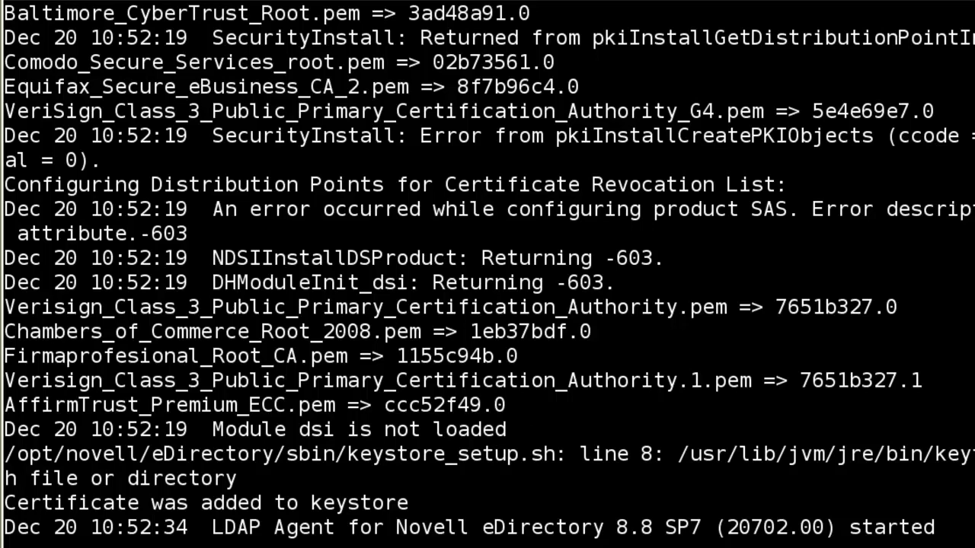
Step: In iManager's object view, expand the novell container and open OESSystemObjects
key("alt+Tab")
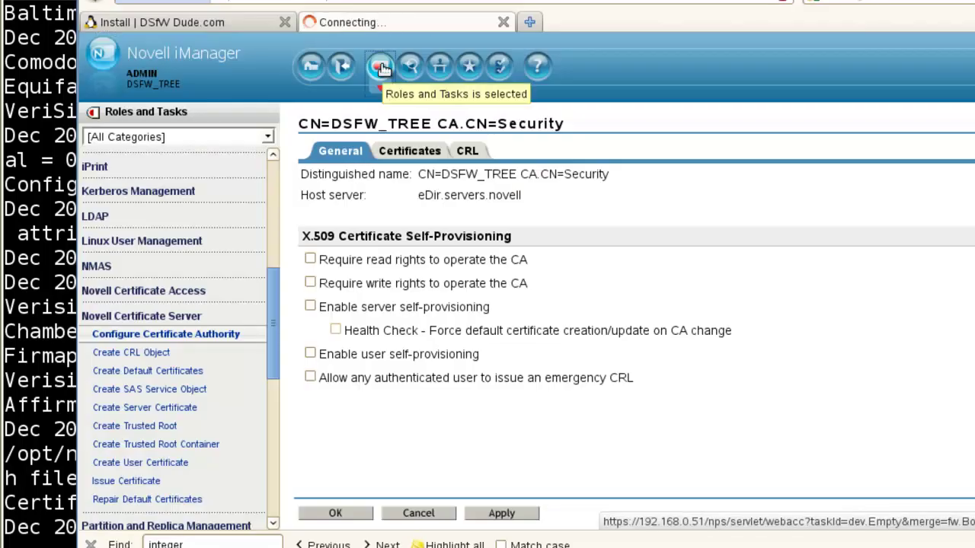
left_click(384, 67)
left_click(410, 65)
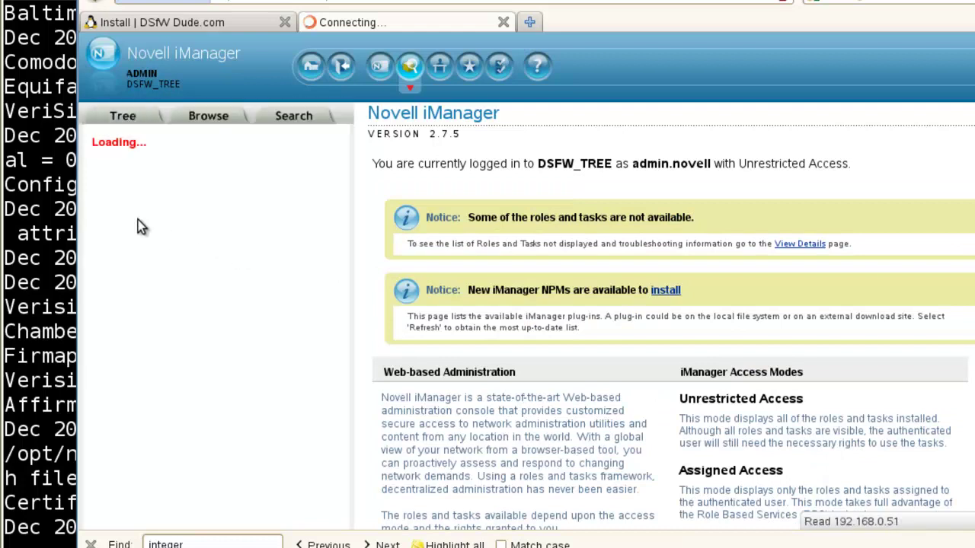
left_click(119, 159)
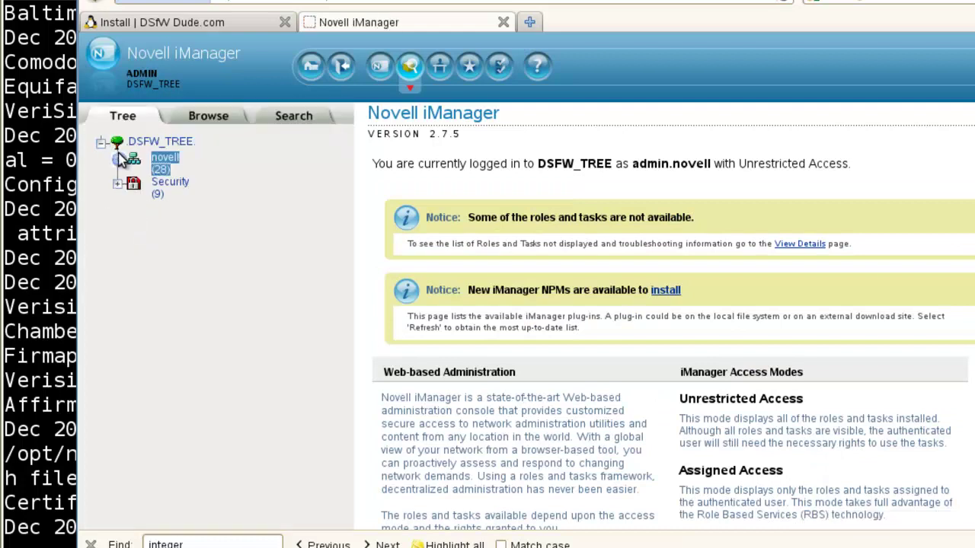
left_click(132, 254)
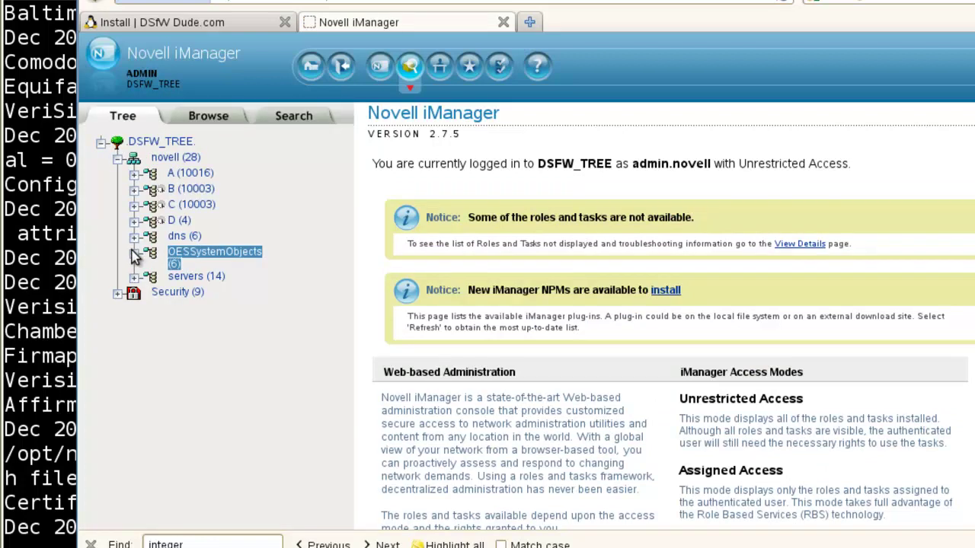
left_click(204, 255)
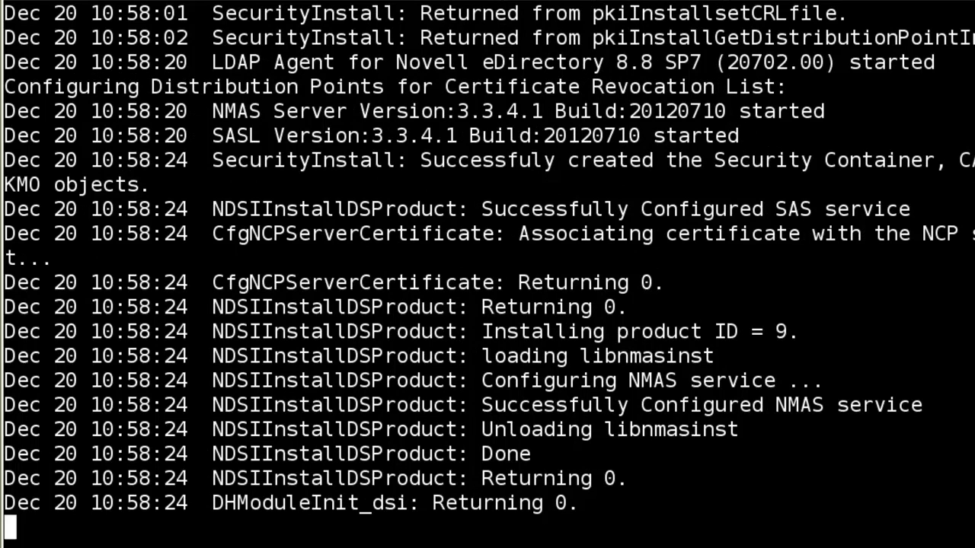
Step: Return to iManager and open Configure Certificate Authority under the Novell Certificate Server tasks
key("alt+Tab")
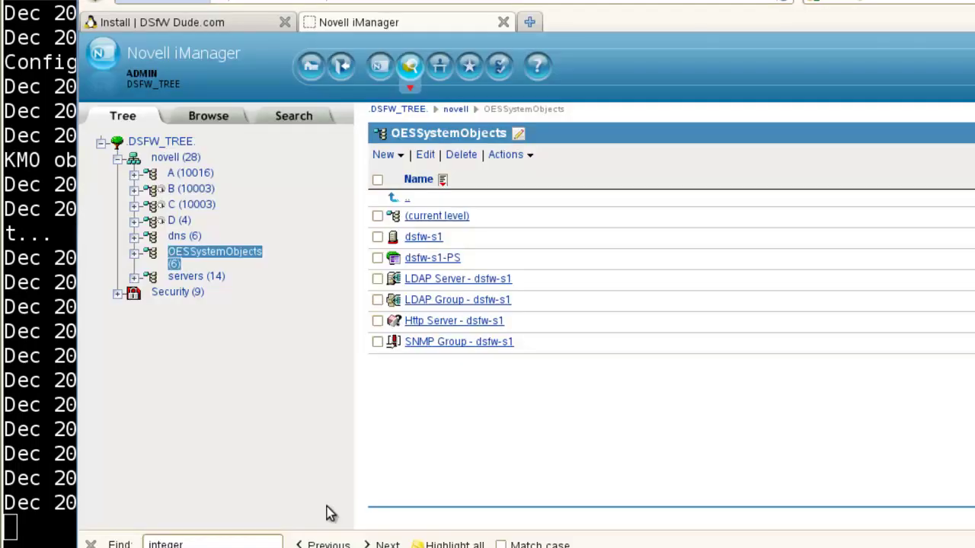
left_click(379, 67)
left_click_drag(274, 283, 270, 390)
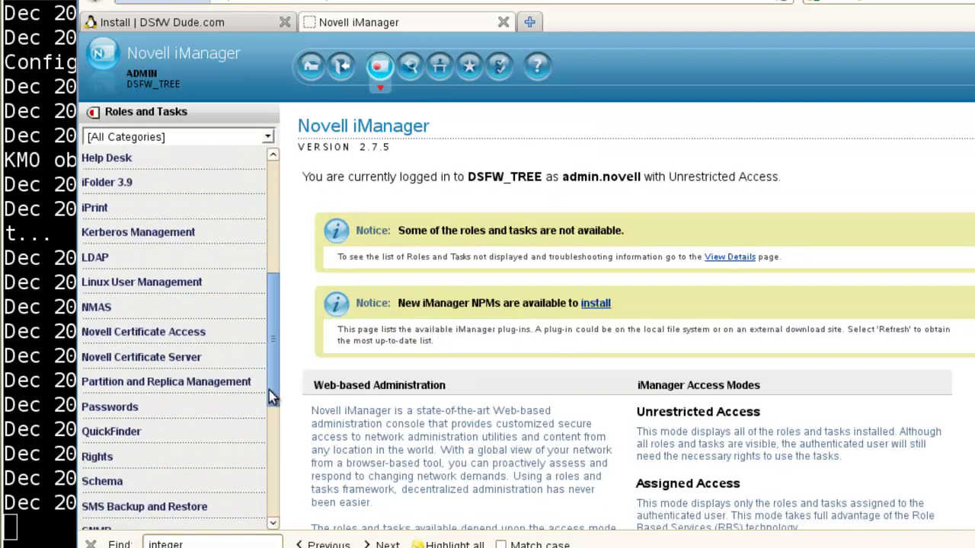
left_click(180, 328)
left_click(185, 345)
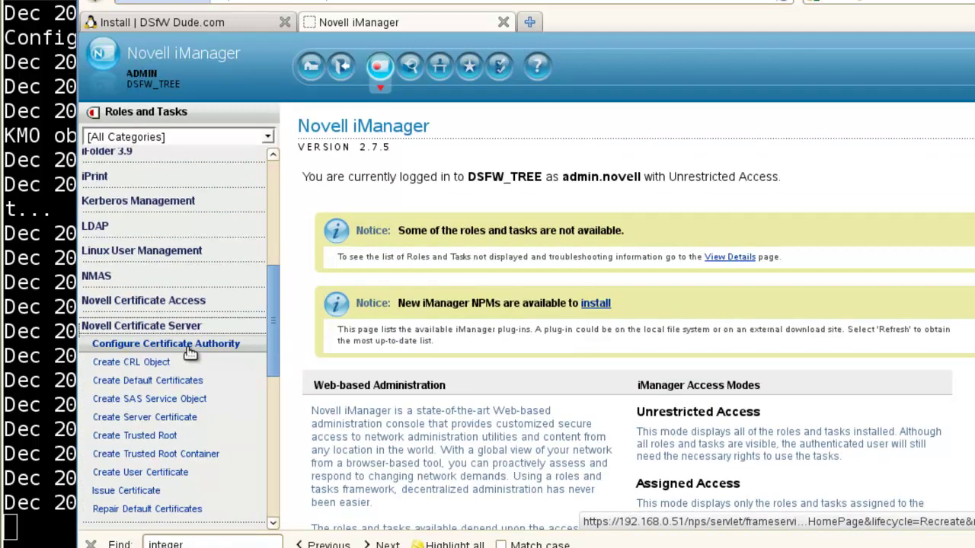